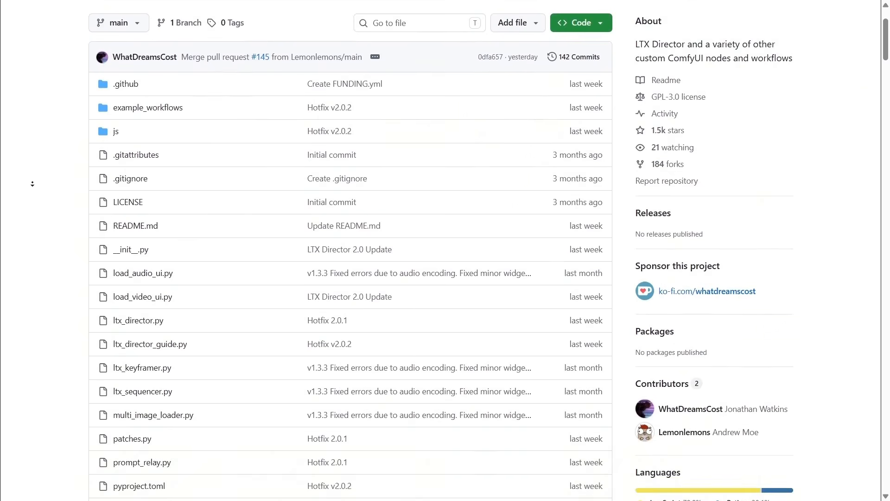
# - Review the LTX Director repository's file list and the README overview down to the tutorial videos
pyautogui.scroll(-4, 32, 189)
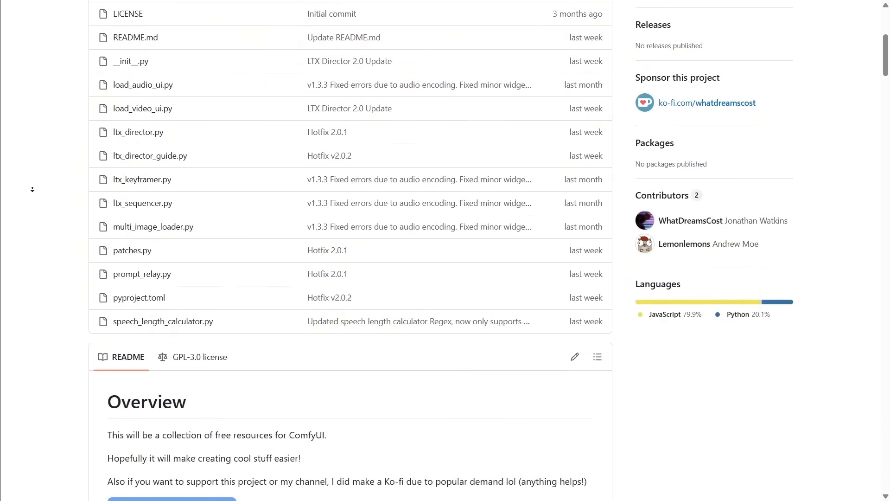
pyautogui.scroll(-4, 32, 189)
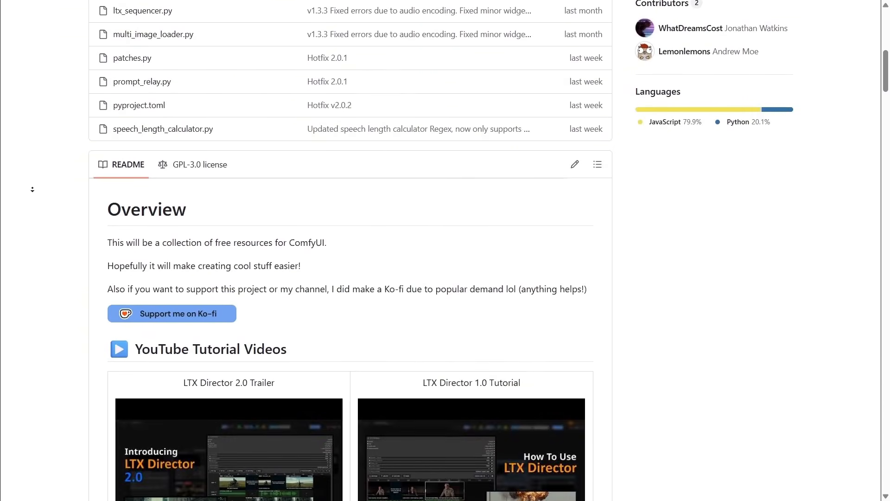
pyautogui.scroll(-2, 32, 189)
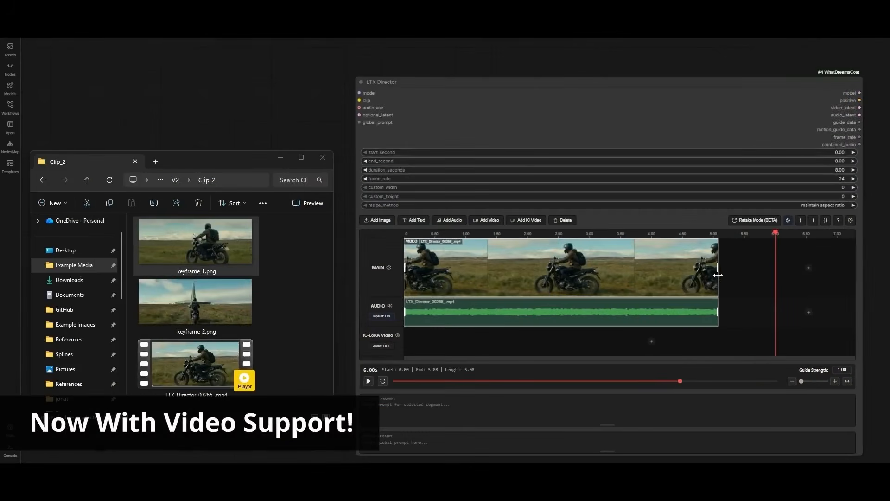
# - Shorten the video clip on the main track and add a text segment after it with the prompt "man riding a motorcycle forwards"
pyautogui.moveTo(719, 275); pyautogui.dragTo(567, 267)
pyautogui.click(745, 273)
pyautogui.click(479, 408)
pyautogui.write('man riding a motorcycle forwards')
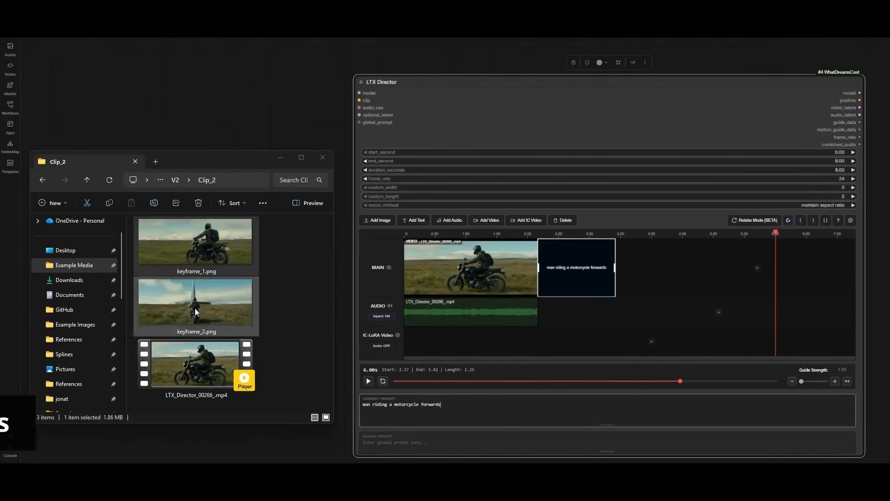
# - Add keyframe_1.png and keyframe_2.png to the main track, with a shortened text segment describing the camera between them
pyautogui.moveTo(194, 241); pyautogui.dragTo(654, 283)
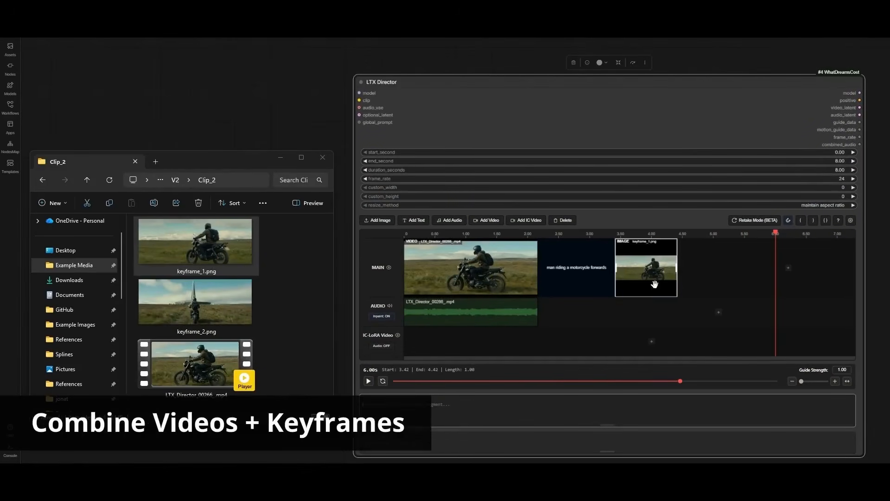
pyautogui.click(790, 269)
pyautogui.click(814, 276)
pyautogui.moveTo(784, 267); pyautogui.dragTo(703, 268)
pyautogui.click(443, 414)
pyautogui.write('the camer')
pyautogui.moveTo(195, 301); pyautogui.dragTo(835, 268)
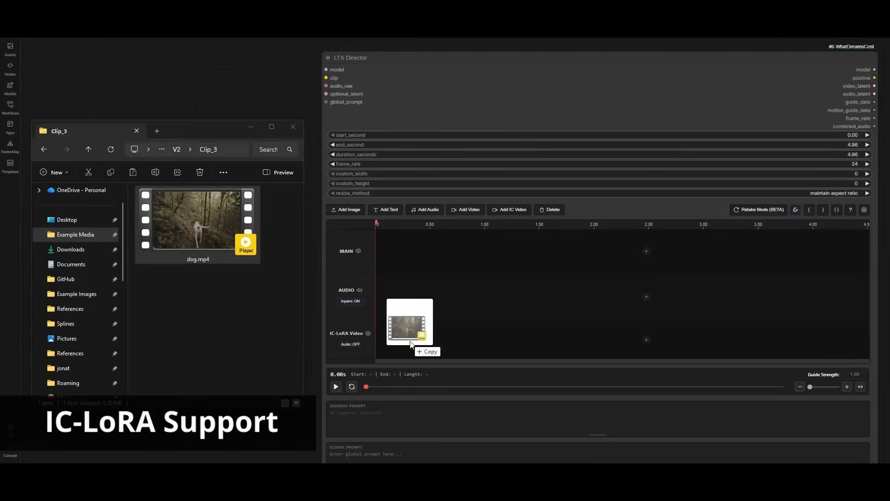
# - Write the IC-LoRA prompt for the dog.mp4 clip, asking to replace the dog with a baby elephant
pyautogui.moveTo(410, 344); pyautogui.dragTo(410, 345)
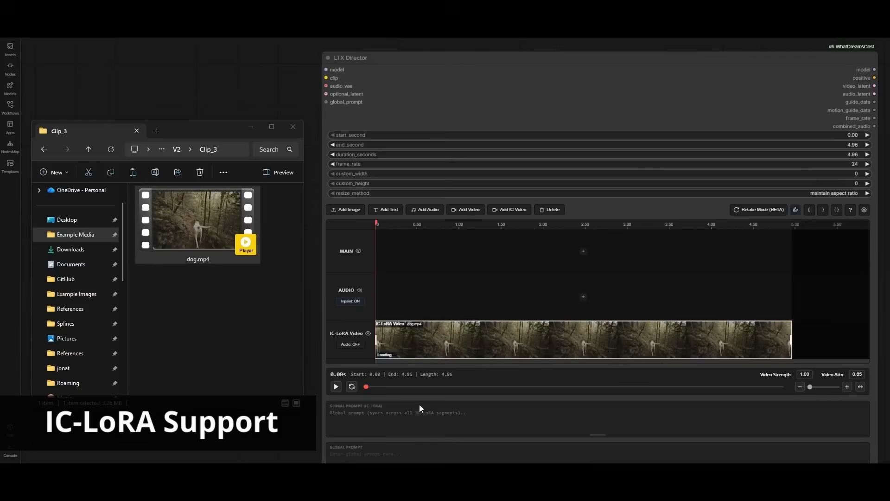
pyautogui.click(417, 419)
pyautogui.write('Replace the dog')
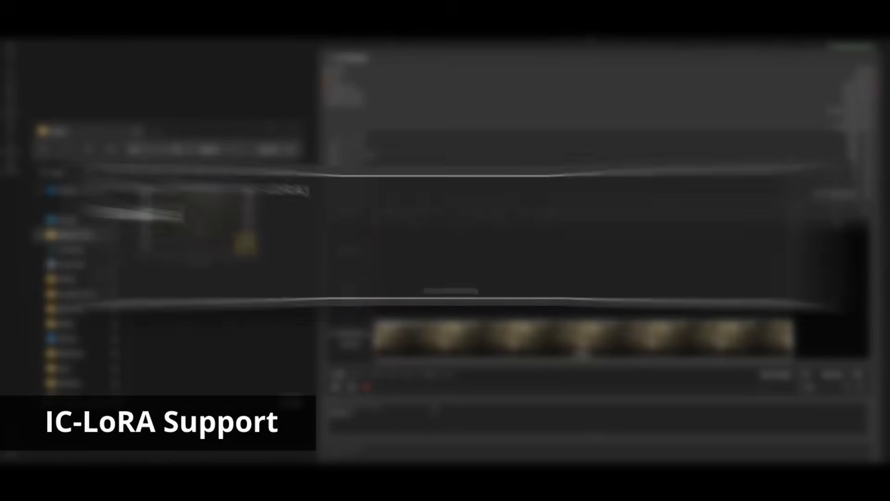
pyautogui.write(' with a baby eleph')
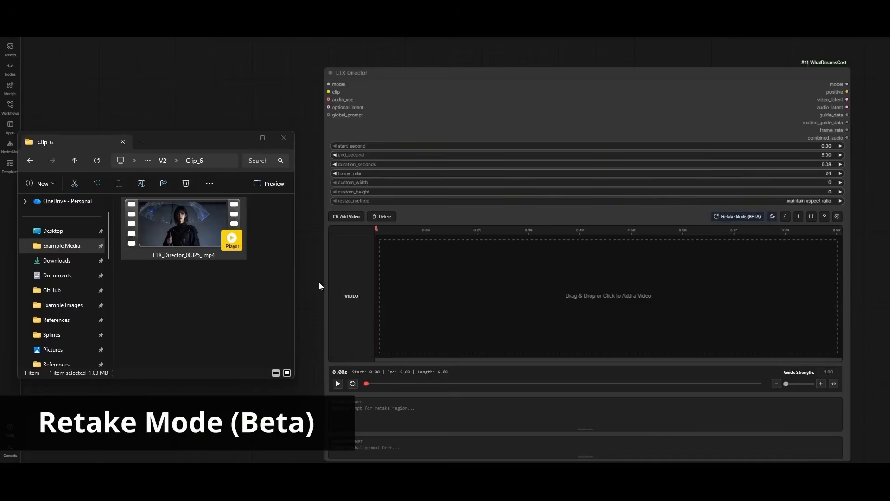
# - Load LTX_Director_00325_.mp4 into the retake timeline and shift the retake region to an earlier part of the clip
pyautogui.moveTo(189, 221); pyautogui.dragTo(615, 304)
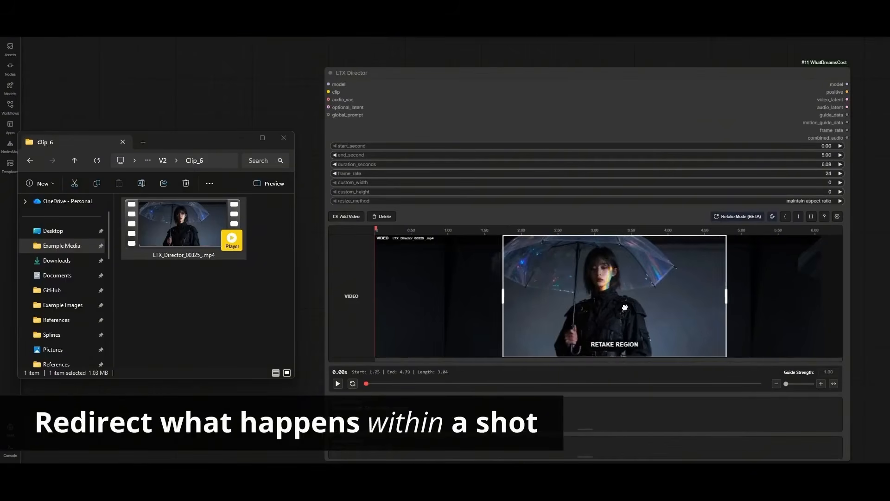
pyautogui.moveTo(625, 307); pyautogui.dragTo(585, 305)
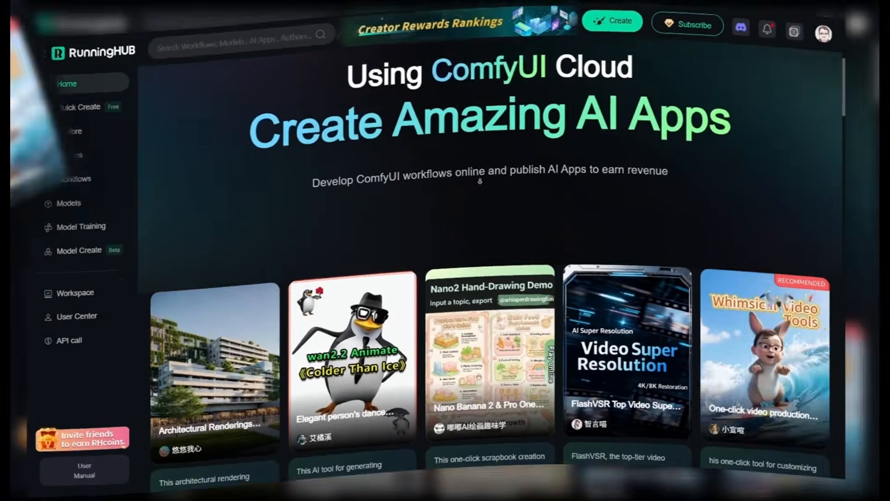
# - Browse the RunningHUB home page from the featured AI apps down to the workflows community section
pyautogui.scroll(-3, 492, 192)
pyautogui.scroll(-8, 492, 192)
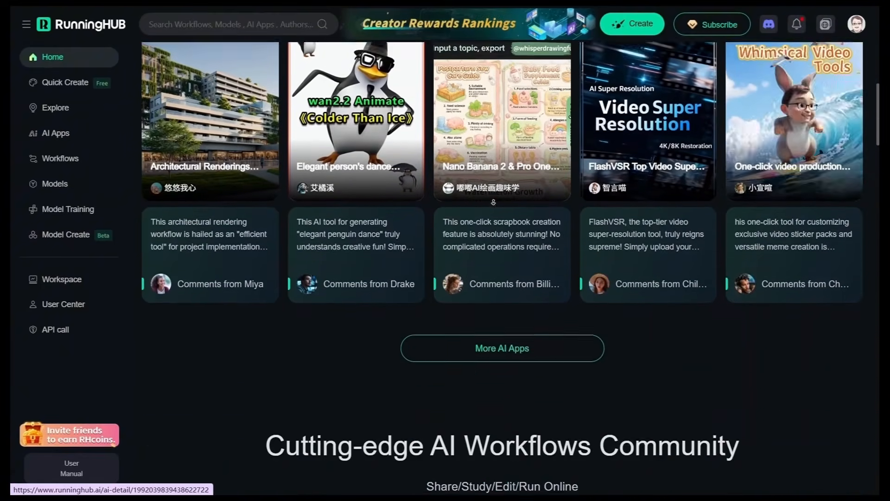
pyautogui.scroll(-4, 496, 199)
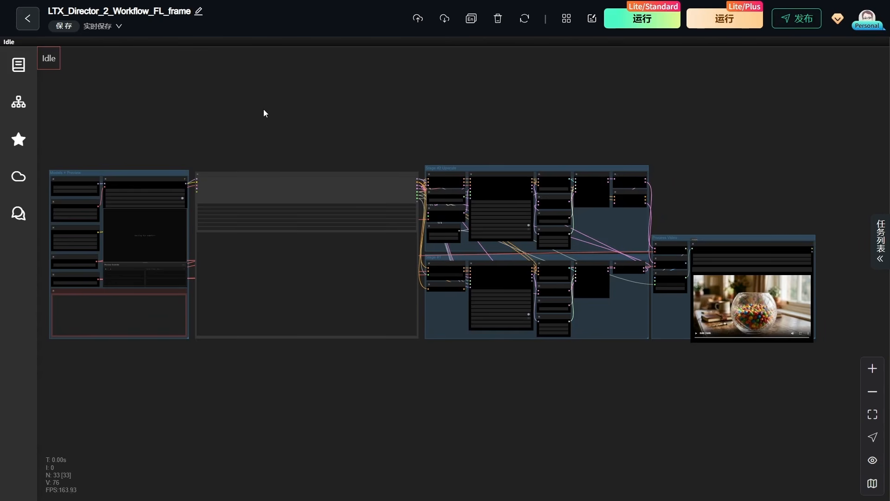
# - Examine the overall layout of the LTX_Director_2_Workflow_FL_frame workflow and the Load Diffusion Model node in the Models + Preview group
pyautogui.moveTo(263, 111); pyautogui.dragTo(281, 106)
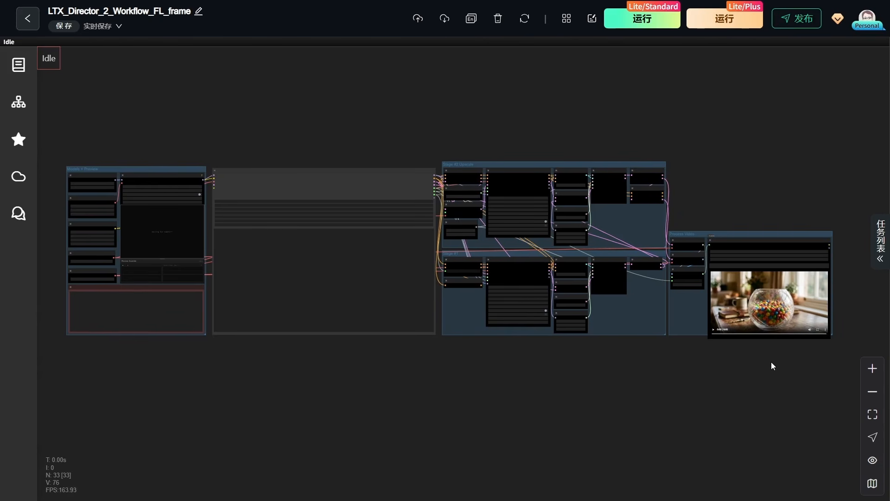
pyautogui.moveTo(772, 366); pyautogui.dragTo(774, 377)
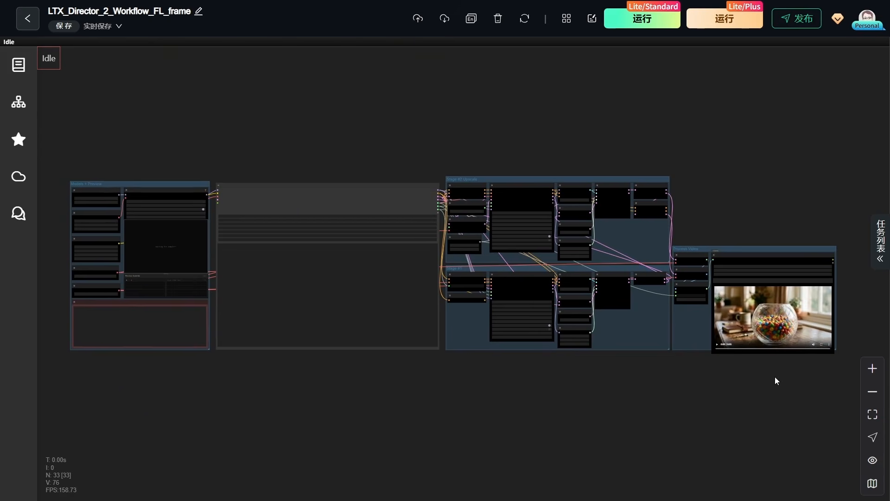
pyautogui.scroll(10, 56, 202)
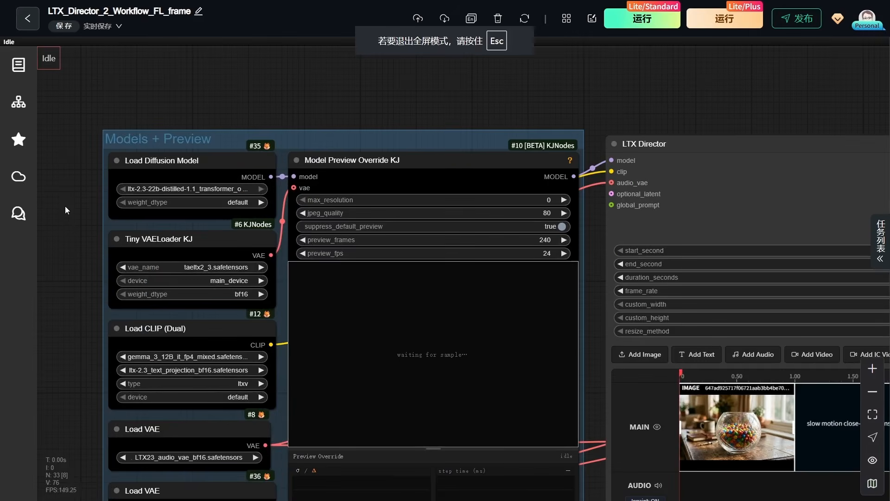
pyautogui.moveTo(65, 207); pyautogui.dragTo(100, 148)
pyautogui.scroll(6, 116, 98)
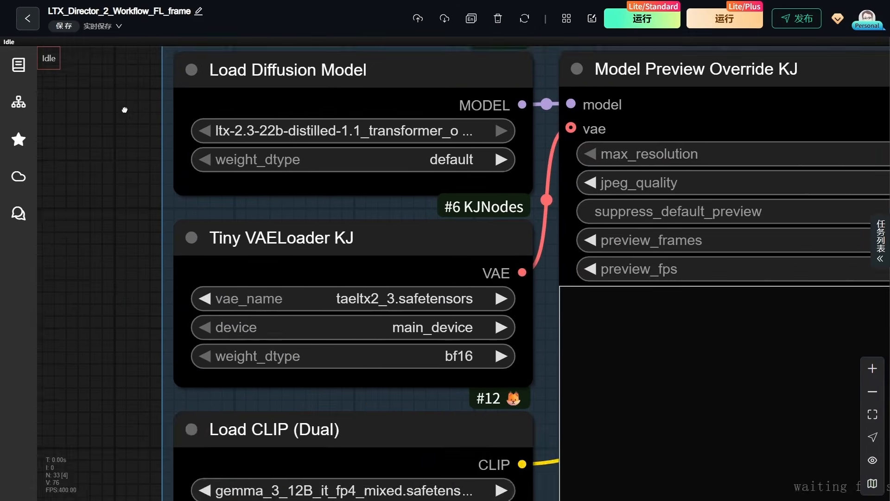
pyautogui.moveTo(117, 93); pyautogui.dragTo(120, 163)
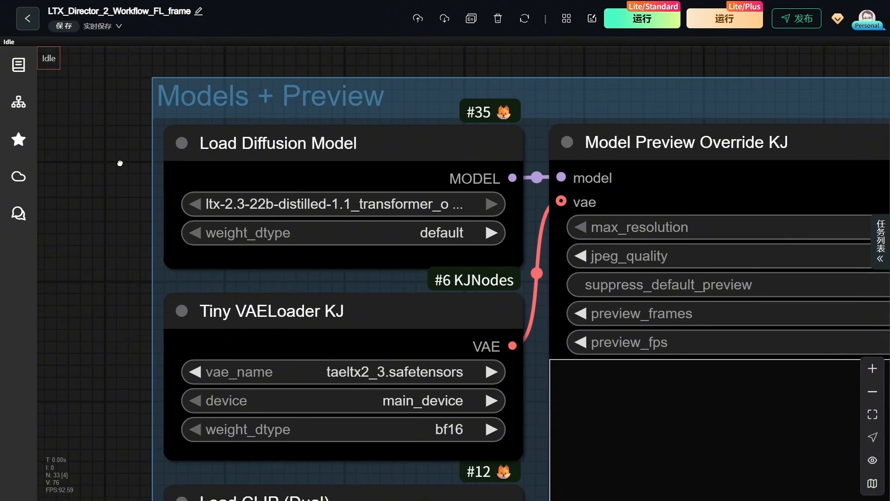
pyautogui.click(251, 144)
pyautogui.scroll(-4, 211, 174)
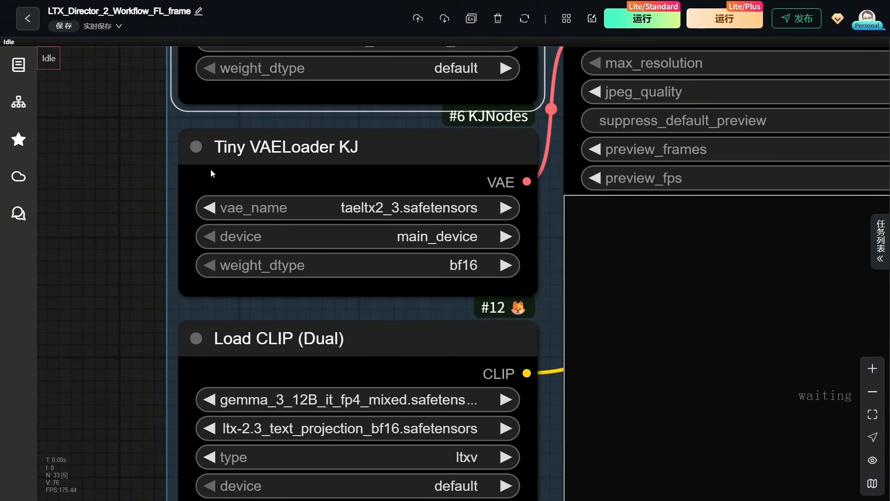
# - Examine the Tiny VAELoader KJ, Load CLIP (Dual) and Load VAE nodes, including the VAE files available to the tiny loader
pyautogui.moveTo(117, 373); pyautogui.dragTo(134, 251)
pyautogui.moveTo(316, 217)
pyautogui.mouseDown()
pyautogui.moveTo(308, 223)
pyautogui.moveTo(313, 214)
pyautogui.mouseUp()
pyautogui.moveTo(175, 372); pyautogui.dragTo(167, 189)
pyautogui.moveTo(278, 252); pyautogui.dragTo(288, 251)
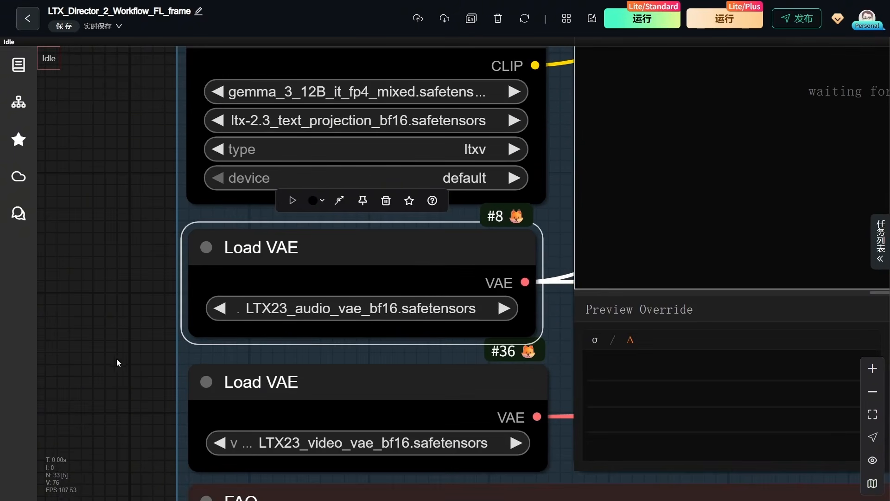
pyautogui.moveTo(119, 361); pyautogui.dragTo(102, 268)
pyautogui.moveTo(273, 291); pyautogui.dragTo(265, 295)
pyautogui.scroll(12, 207, 266)
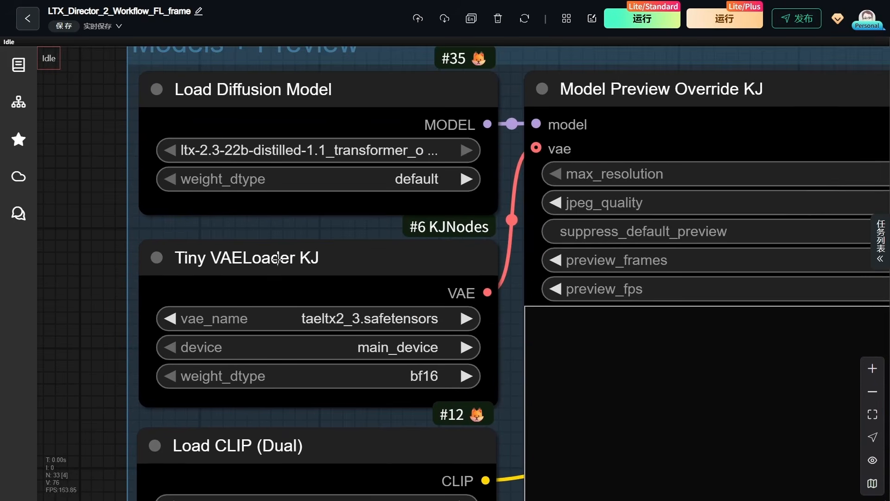
pyautogui.moveTo(277, 258)
pyautogui.mouseDown()
pyautogui.moveTo(298, 253)
pyautogui.moveTo(282, 258)
pyautogui.mouseUp()
pyautogui.click(345, 329)
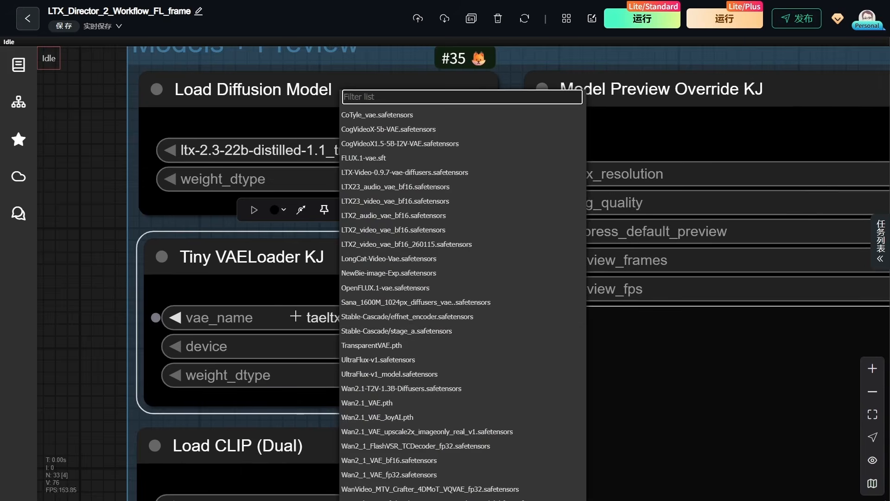
pyautogui.click(267, 298)
# - Examine the Model Preview Override KJ node's settings, its preview area and its connections to the loaders and LTX Director
pyautogui.scroll(-3, 232, 288)
pyautogui.moveTo(613, 152)
pyautogui.mouseDown()
pyautogui.moveTo(588, 152)
pyautogui.moveTo(606, 147)
pyautogui.mouseUp()
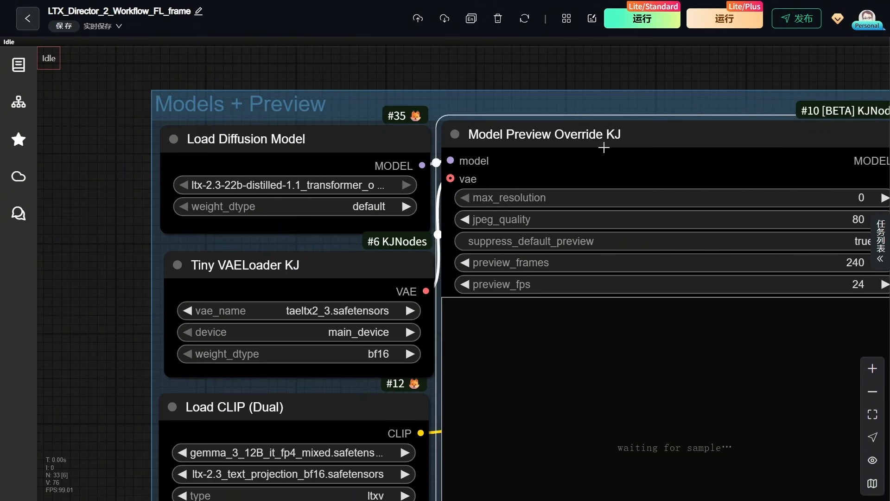
pyautogui.scroll(-5, 161, 310)
pyautogui.moveTo(641, 399); pyautogui.dragTo(649, 306)
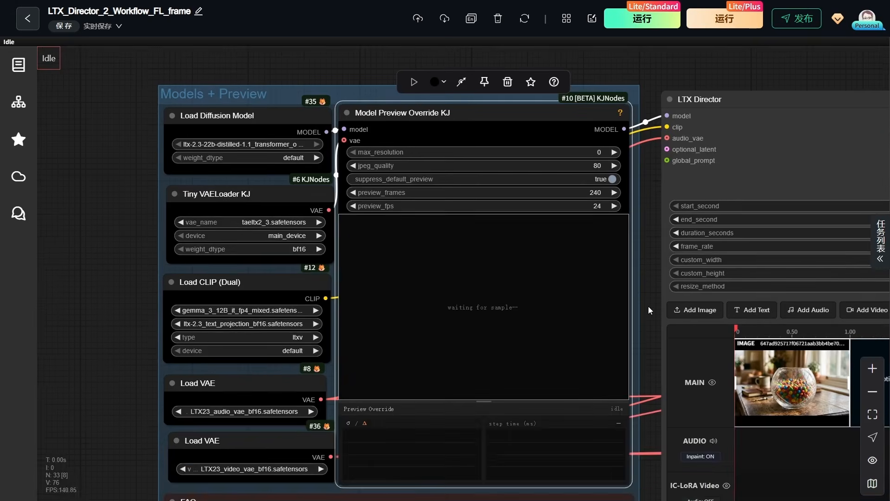
pyautogui.scroll(2, 648, 306)
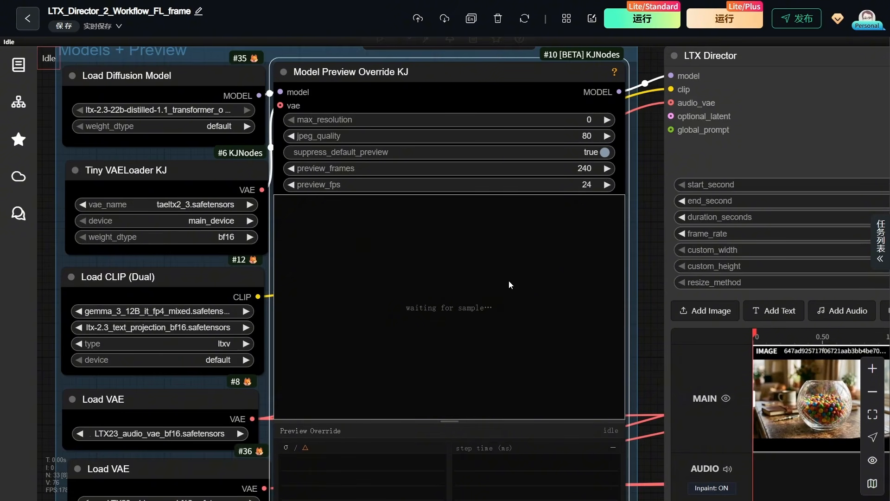
pyautogui.scroll(-6, 50, 310)
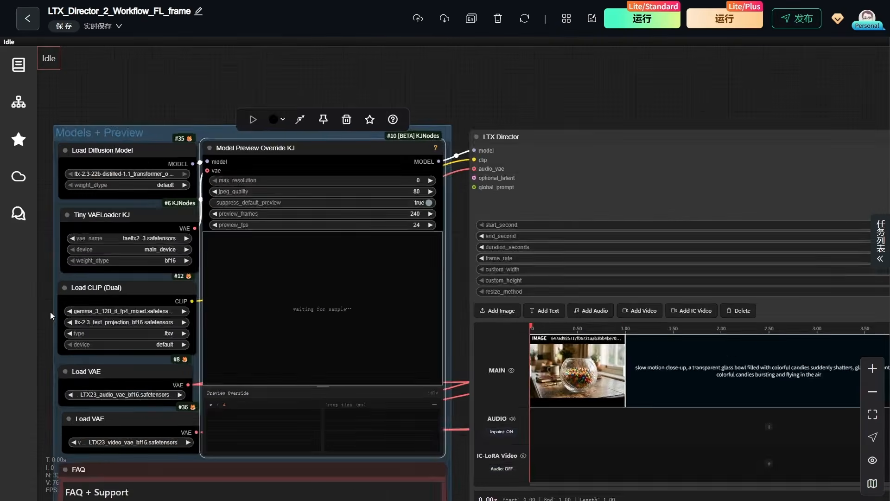
# - Examine the LTX Director node's timing and size settings, its timeline with two keyframe images and a text segment, and its prompt fields
pyautogui.moveTo(602, 148); pyautogui.dragTo(533, 85)
pyautogui.scroll(2, 532, 85)
pyautogui.scroll(3, 670, 157)
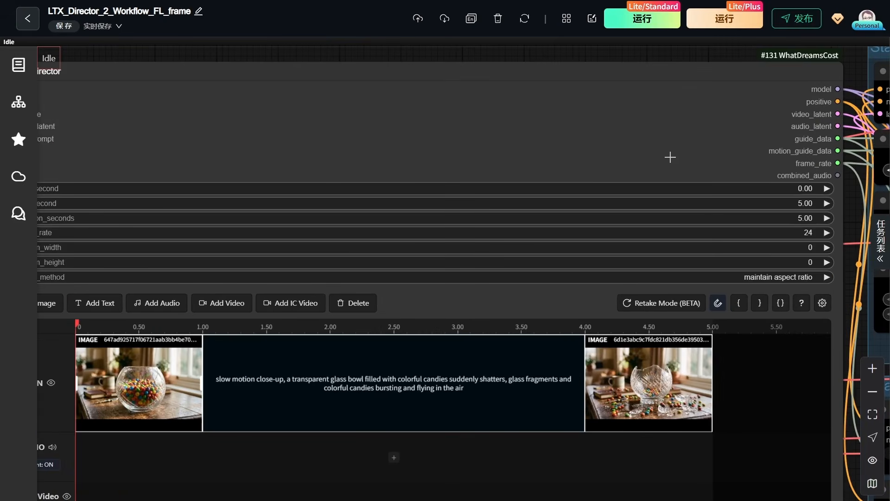
pyautogui.scroll(-4, 443, 92)
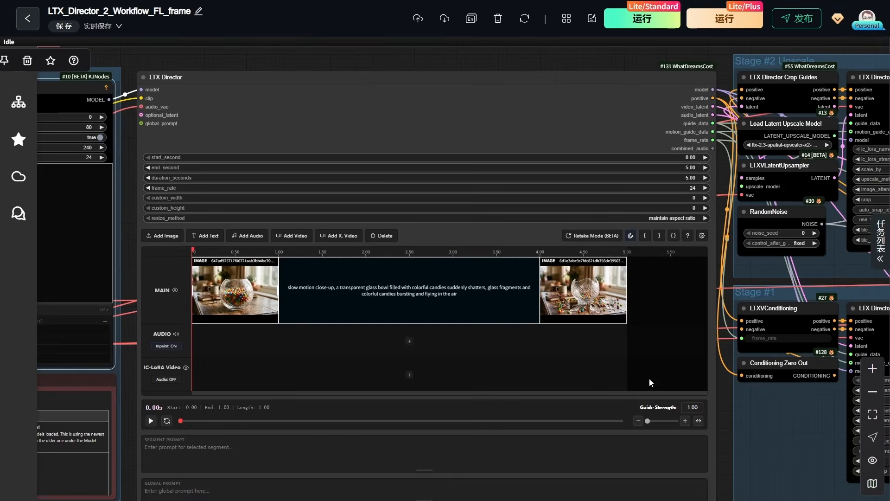
pyautogui.moveTo(724, 432); pyautogui.dragTo(762, 385)
pyautogui.scroll(3, 90, 162)
pyautogui.scroll(4, 212, 222)
pyautogui.scroll(-8, 211, 222)
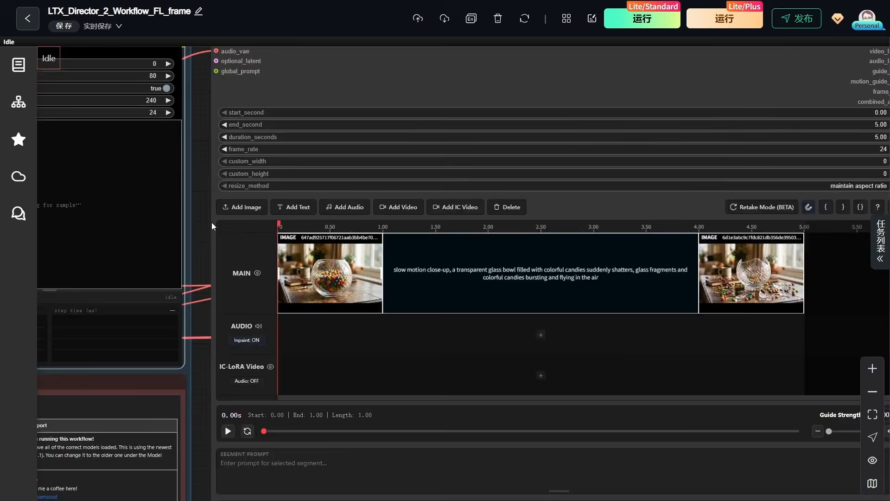
pyautogui.moveTo(743, 342); pyautogui.dragTo(636, 375)
pyautogui.scroll(10, 621, 219)
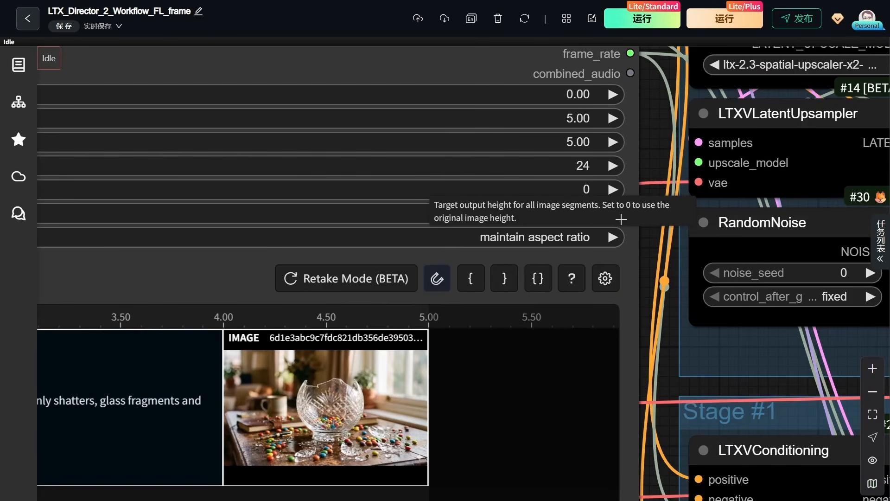
pyautogui.scroll(-8, 621, 219)
pyautogui.moveTo(639, 414); pyautogui.dragTo(751, 258)
pyautogui.scroll(6, 187, 436)
pyautogui.moveTo(238, 392); pyautogui.dragTo(318, 497)
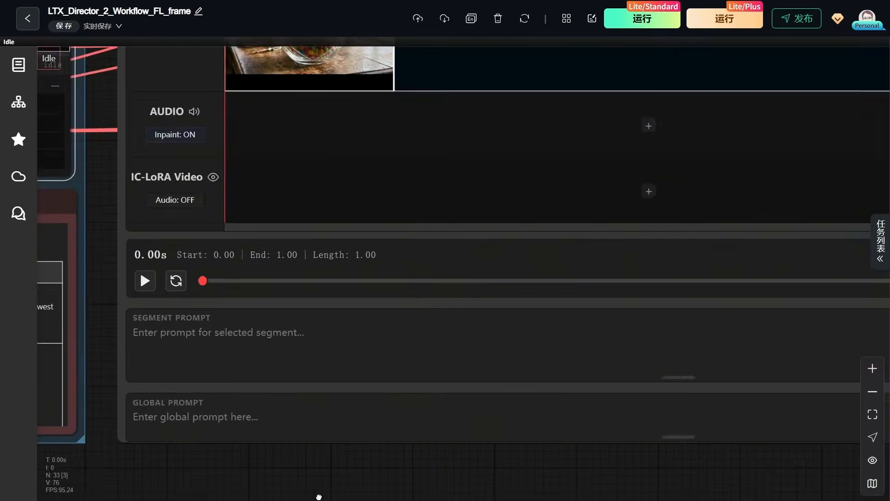
pyautogui.scroll(-7, 318, 483)
pyautogui.moveTo(380, 471); pyautogui.dragTo(284, 488)
pyautogui.scroll(-1, 284, 489)
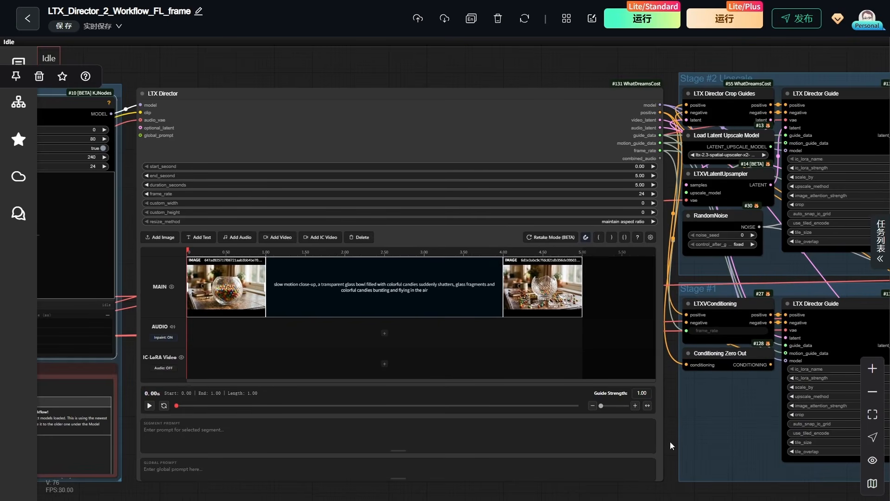
# - Inspect the Stage #1 group's conditioning, LTX Director Guide and sampler nodes
pyautogui.moveTo(671, 440); pyautogui.dragTo(286, 442)
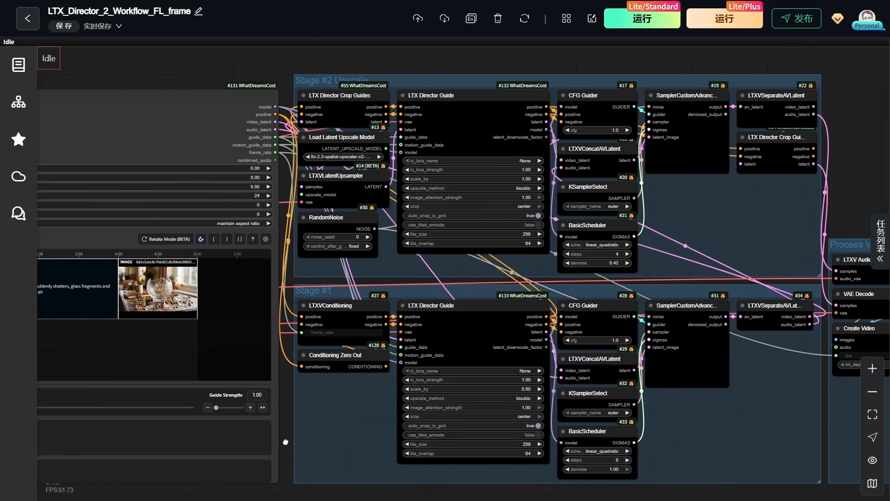
pyautogui.scroll(7, 328, 456)
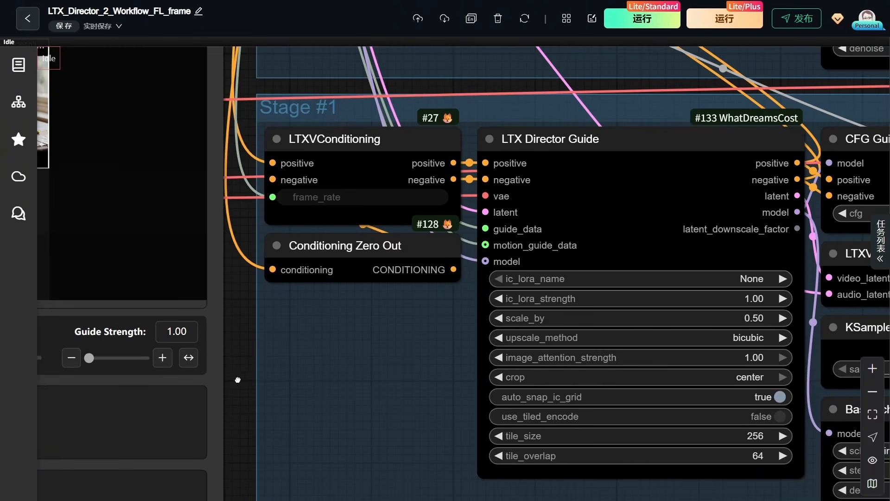
pyautogui.moveTo(238, 380); pyautogui.dragTo(39, 361)
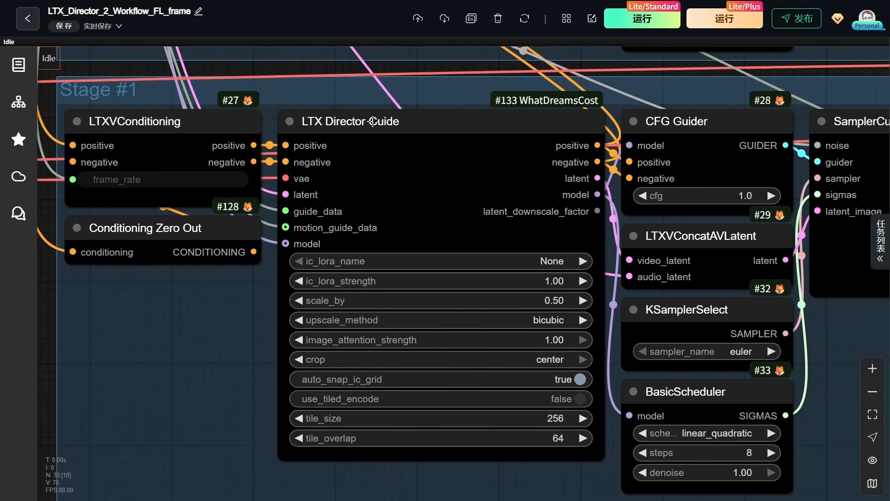
# - Shift the LTX Director Guide and LTXVConditioning nodes slightly within the Stage #1 group
pyautogui.moveTo(372, 121)
pyautogui.mouseDown()
pyautogui.moveTo(367, 129)
pyautogui.moveTo(378, 129)
pyautogui.mouseUp()
pyautogui.moveTo(158, 120)
pyautogui.mouseDown()
pyautogui.moveTo(185, 126)
pyautogui.moveTo(158, 126)
pyautogui.mouseUp()
pyautogui.moveTo(363, 146); pyautogui.dragTo(349, 148)
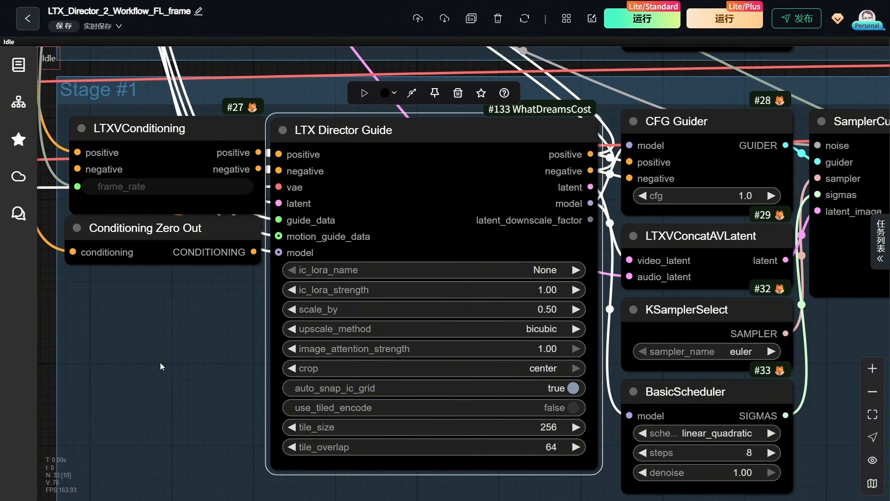
# - Compare the scale_by settings of the LTX Director Guide nodes in the Stage #1 and Stage #2 Upscale groups
pyautogui.click(531, 308)
pyautogui.click(698, 301)
pyautogui.scroll(5, 51, 277)
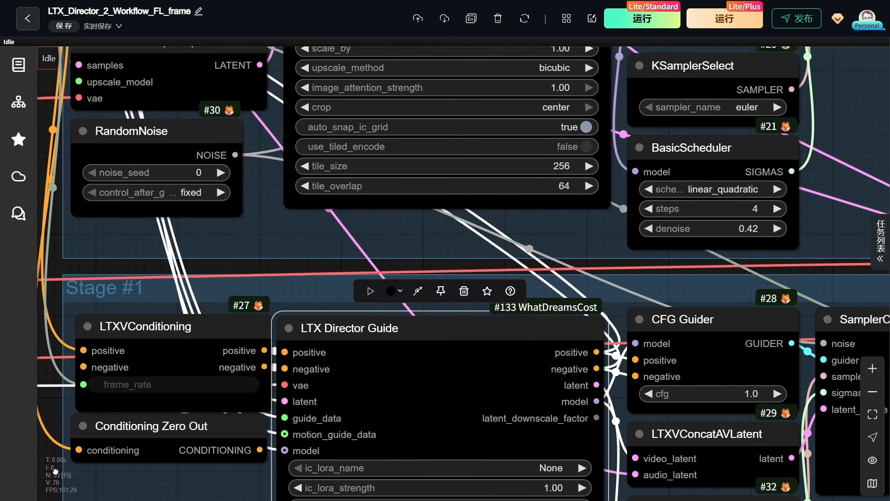
pyautogui.scroll(5, 266, 268)
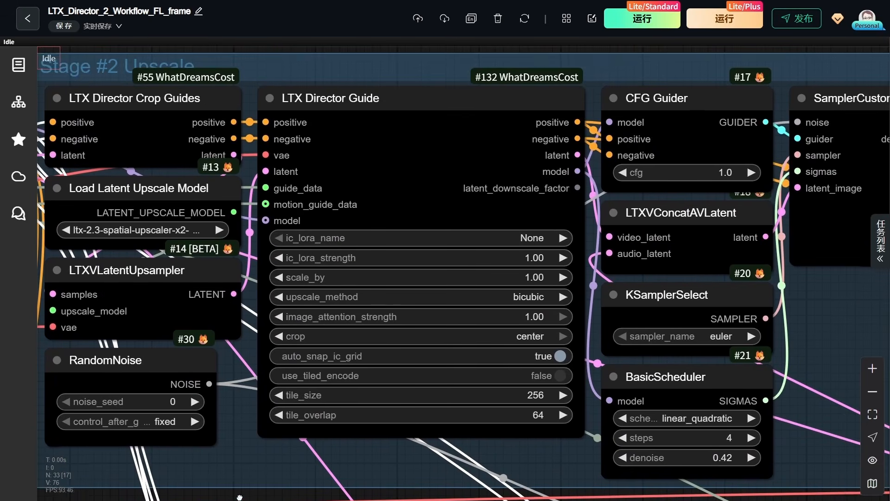
pyautogui.click(536, 277)
pyautogui.click(702, 274)
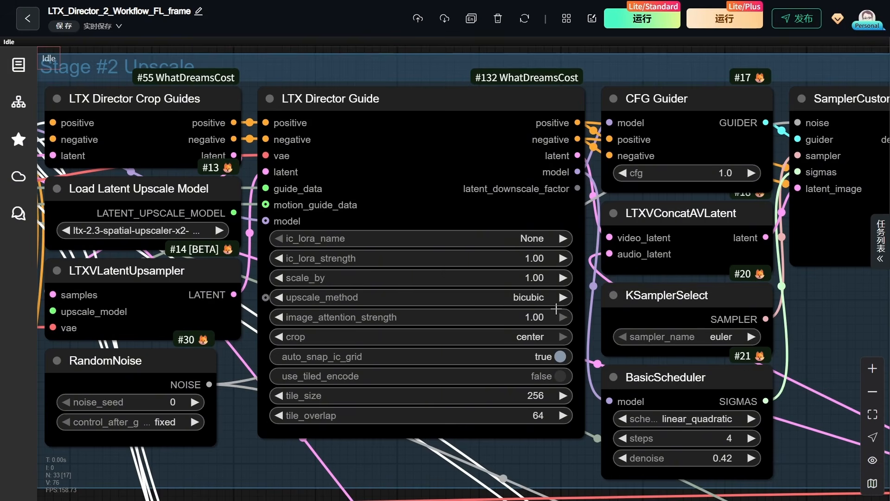
pyautogui.scroll(-5, 290, 336)
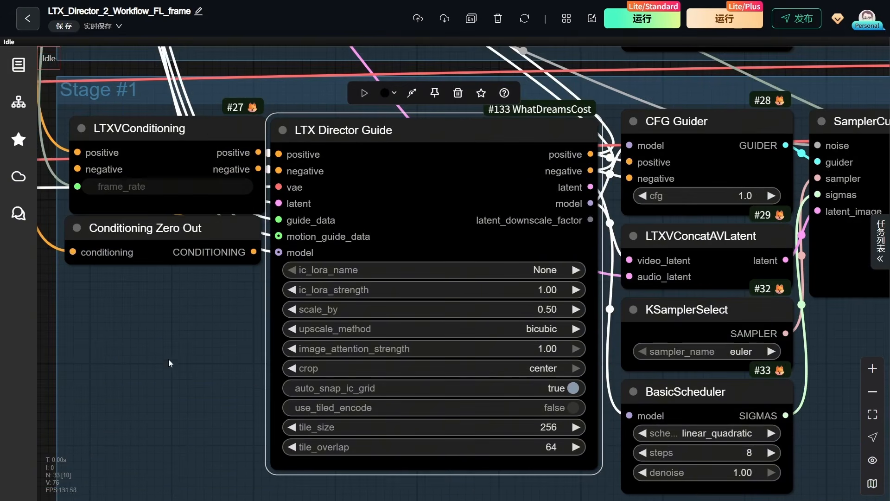
pyautogui.click(532, 307)
pyautogui.moveTo(52, 277); pyautogui.dragTo(63, 461)
pyautogui.moveTo(265, 268); pyautogui.dragTo(240, 497)
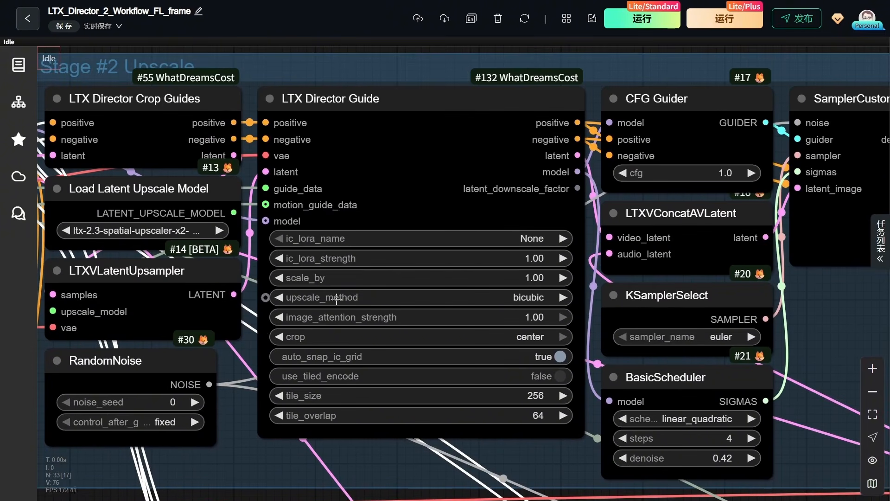
pyautogui.click(537, 278)
pyautogui.click(701, 276)
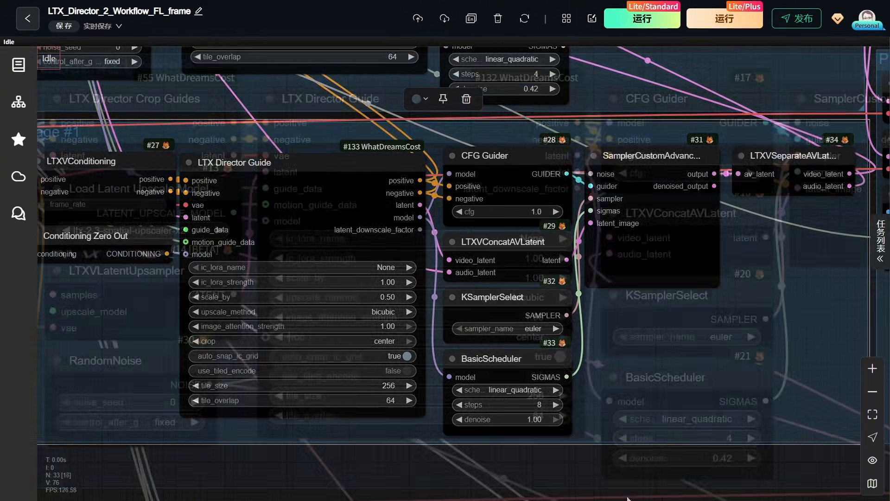
# - Inspect Stage #1's CFG Guider, LTXVConcatAVLatent, KSamplerSelect and BasicScheduler nodes, including the list of available schedulers
pyautogui.moveTo(679, 461); pyautogui.dragTo(564, 461)
pyautogui.scroll(3, 617, 464)
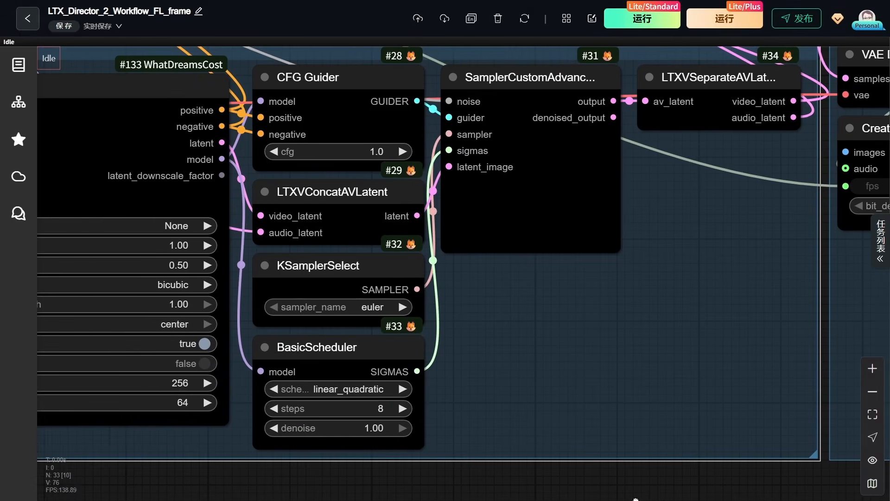
pyautogui.moveTo(804, 360); pyautogui.dragTo(811, 391)
pyautogui.click(306, 129)
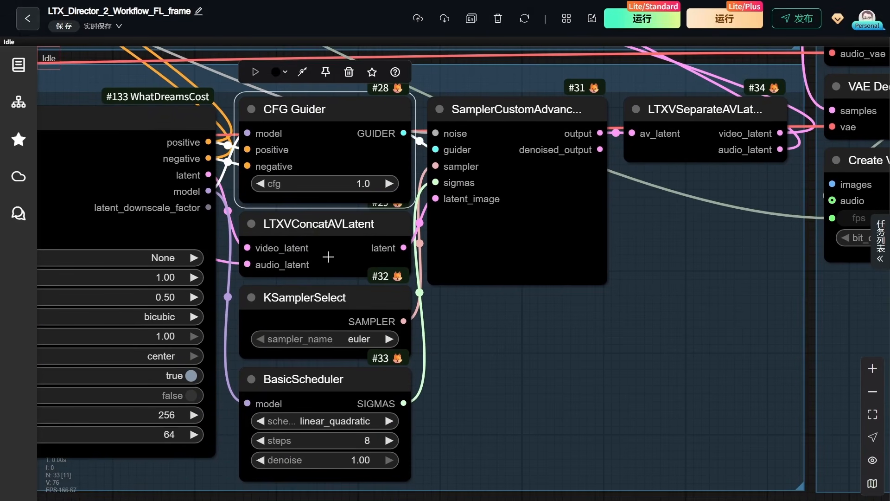
pyautogui.click(315, 236)
pyautogui.click(324, 303)
pyautogui.moveTo(318, 387); pyautogui.dragTo(319, 394)
pyautogui.click(323, 428)
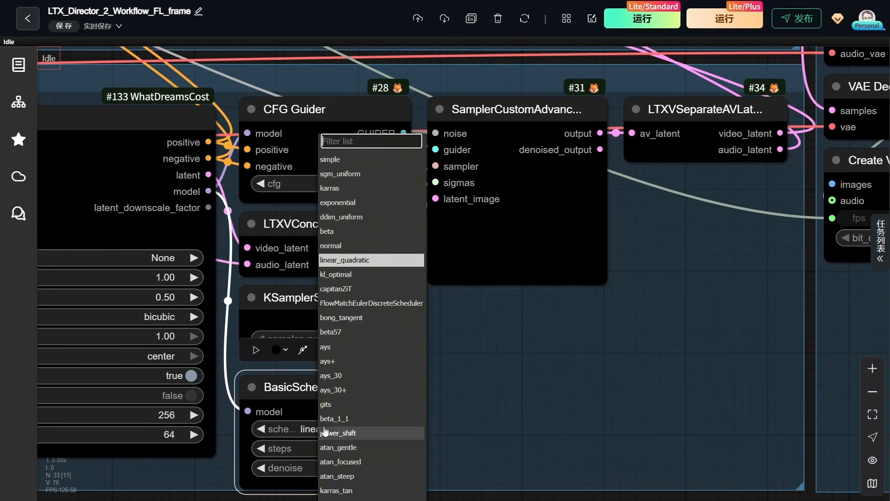
pyautogui.click(495, 329)
pyautogui.click(516, 359)
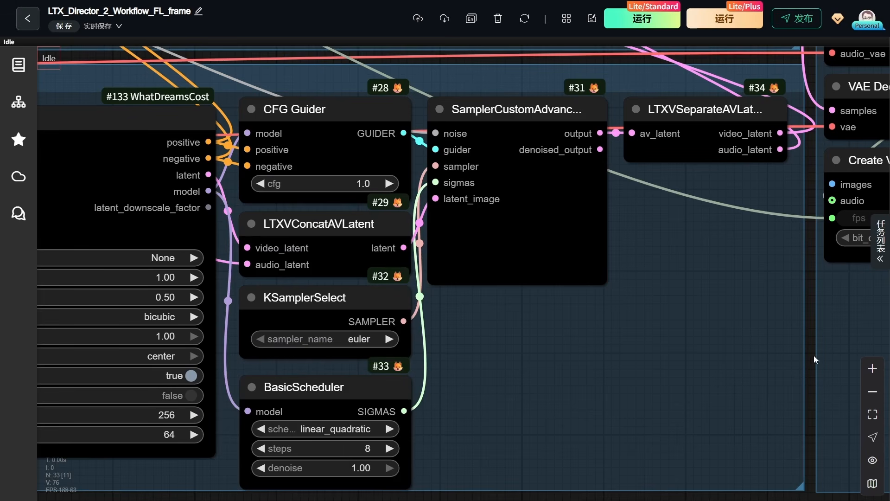
# - Compare the denoise settings of the BasicScheduler nodes in Stage #1 and Stage #2 Upscale
pyautogui.click(335, 471)
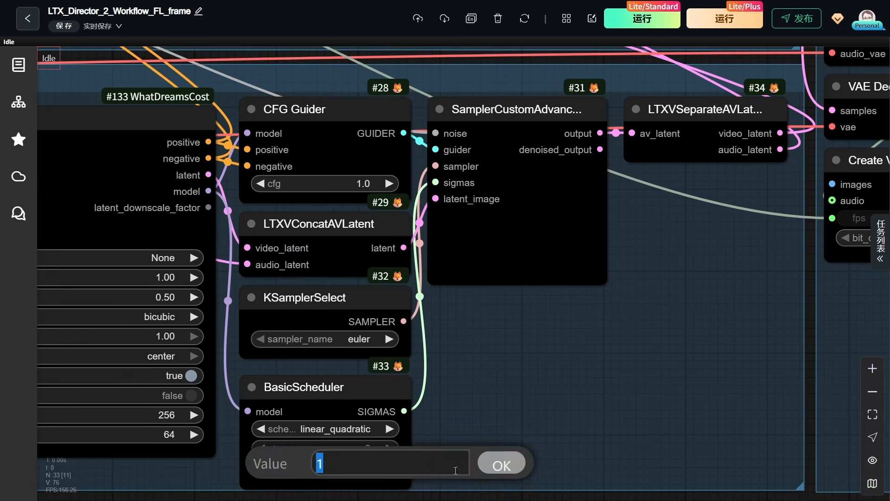
pyautogui.scroll(10, 813, 281)
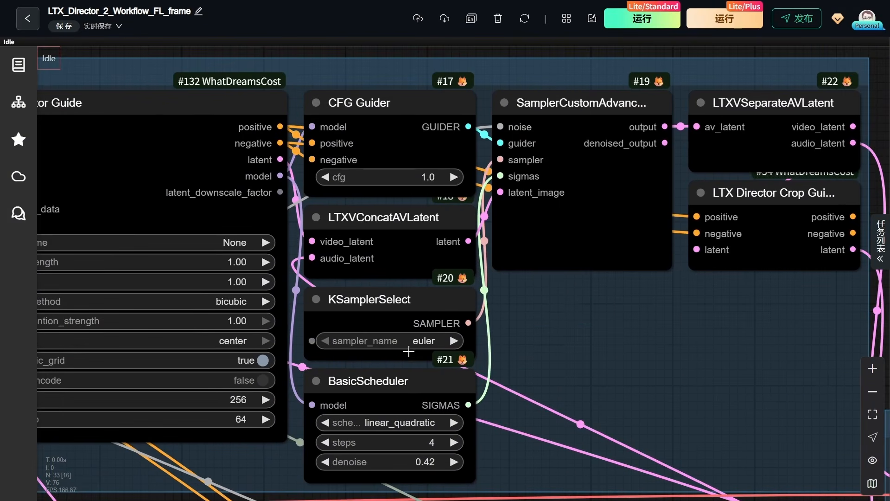
pyautogui.click(435, 462)
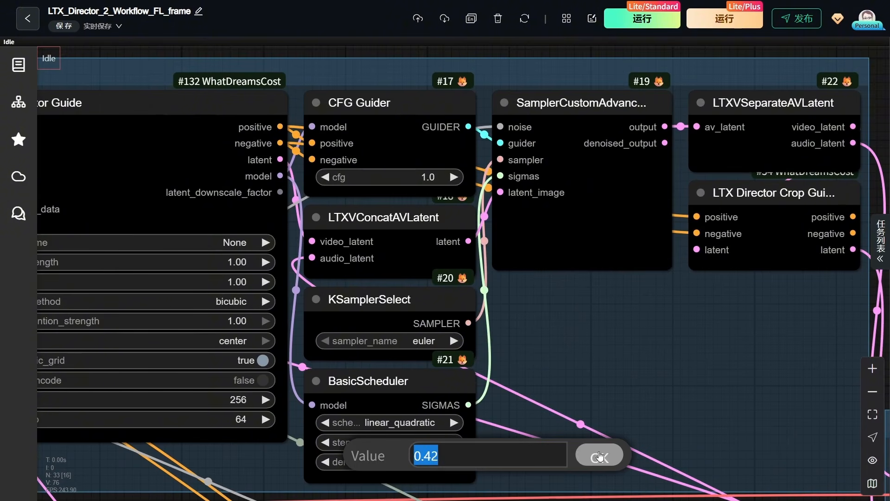
pyautogui.click(600, 457)
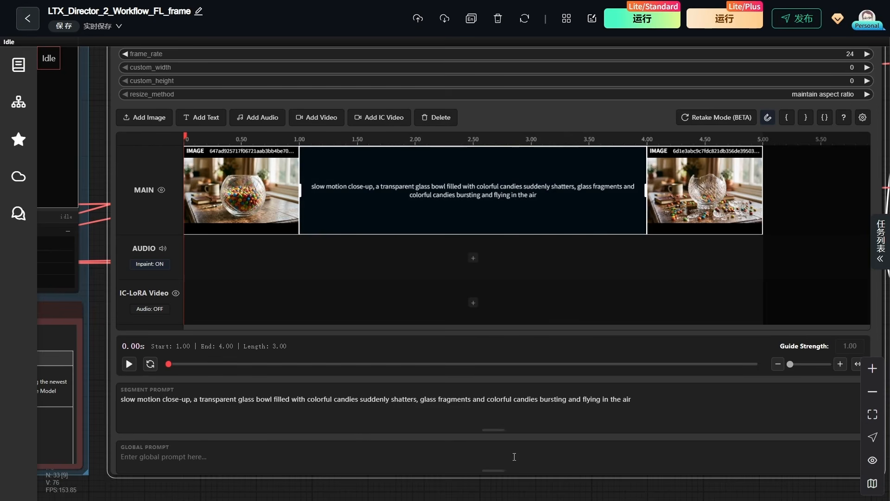
# - Review the generated candy bowl video in the video output node and mute its playback
pyautogui.scroll(-8, 128, 492)
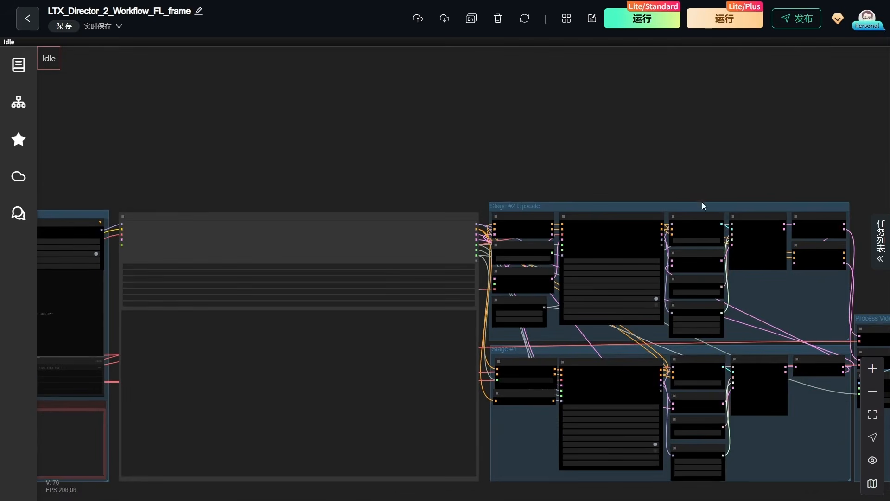
pyautogui.moveTo(713, 152); pyautogui.dragTo(182, 50)
pyautogui.scroll(10, 507, 355)
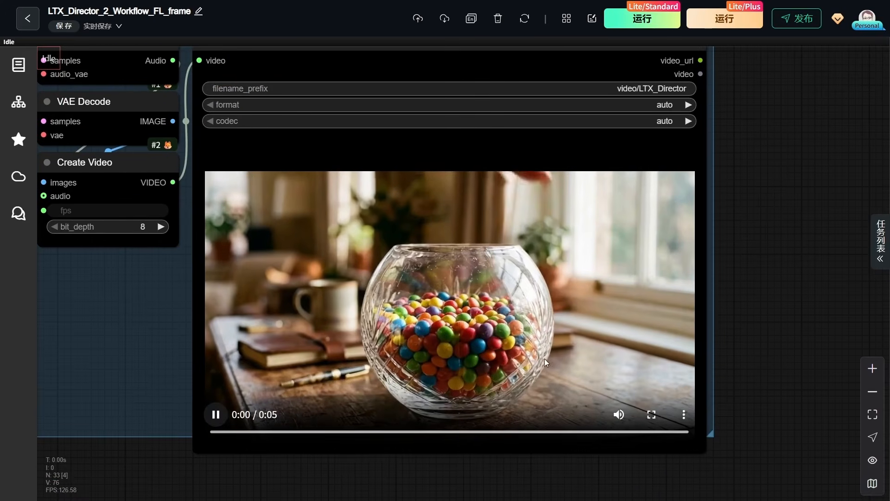
pyautogui.click(619, 414)
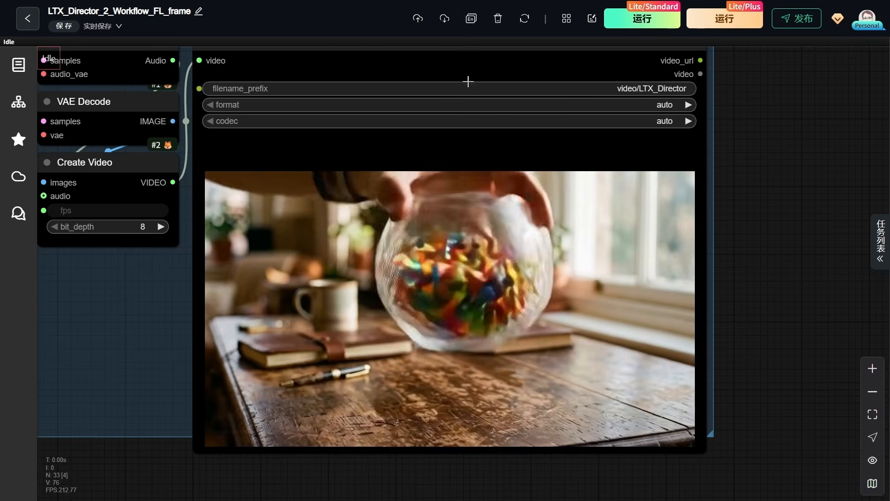
pyautogui.moveTo(373, 2)
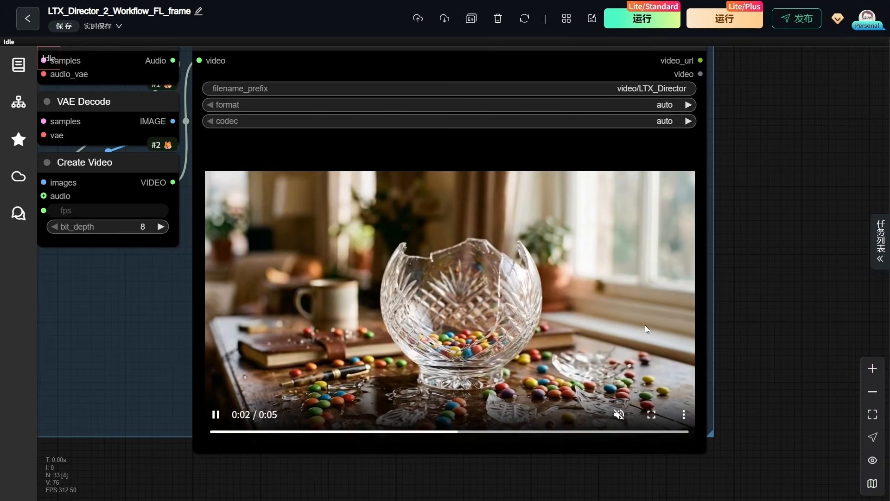